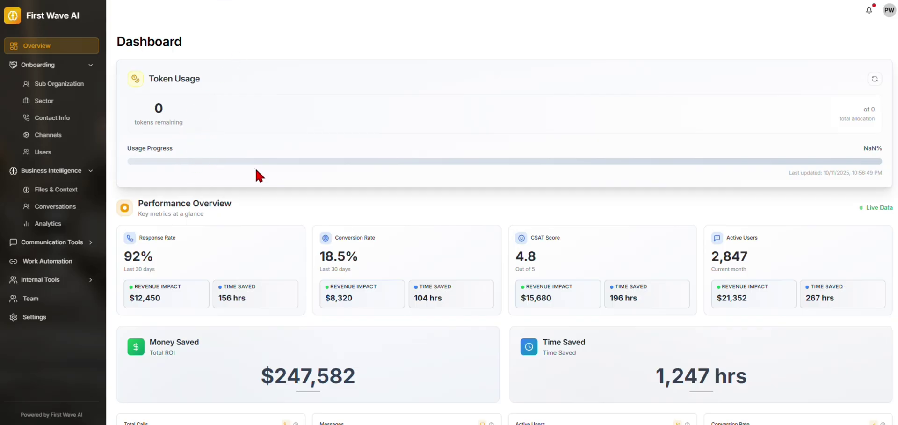
Step: Review the dashboard overview, from the performance metrics through the unanswered questions to the performance trends and ROI settings
{"action": "scroll", "coordinate": [258, 169], "scroll_direction": "down", "scroll_amount": 2}
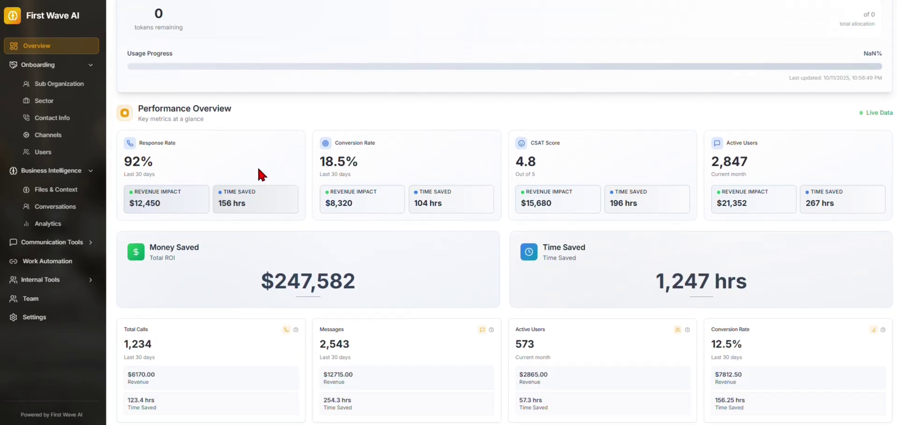
{"action": "scroll", "coordinate": [259, 170], "scroll_direction": "down", "scroll_amount": 1}
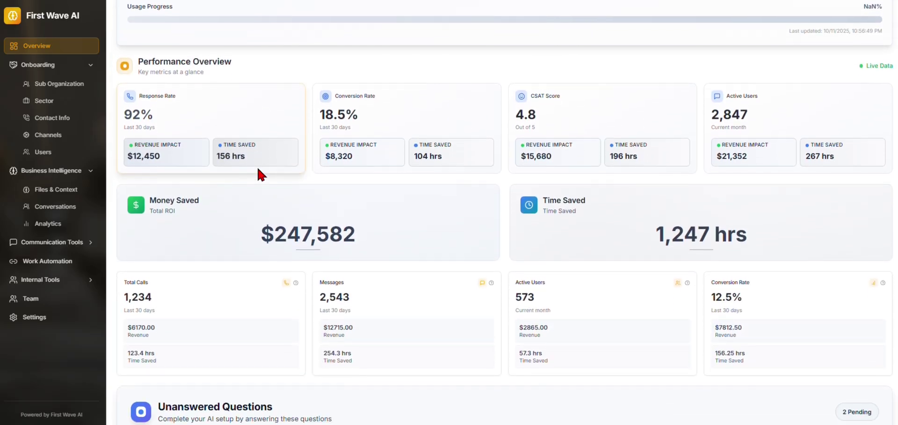
{"action": "scroll", "coordinate": [258, 171], "scroll_direction": "down", "scroll_amount": 2}
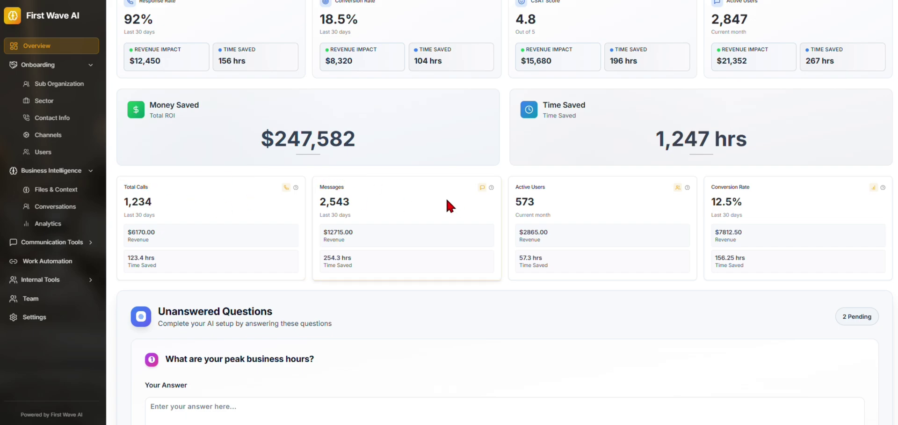
{"action": "scroll", "coordinate": [276, 154], "scroll_direction": "down", "scroll_amount": 5}
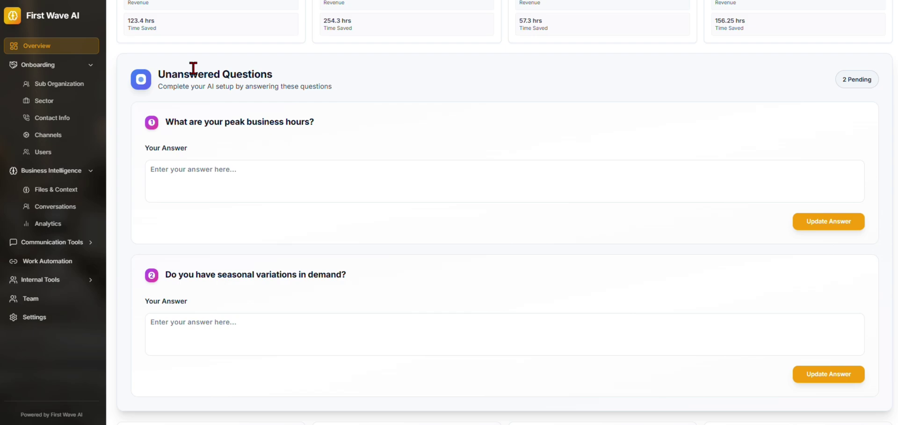
{"action": "left_click_drag", "start_coordinate": [315, 124], "coordinate": [169, 125]}
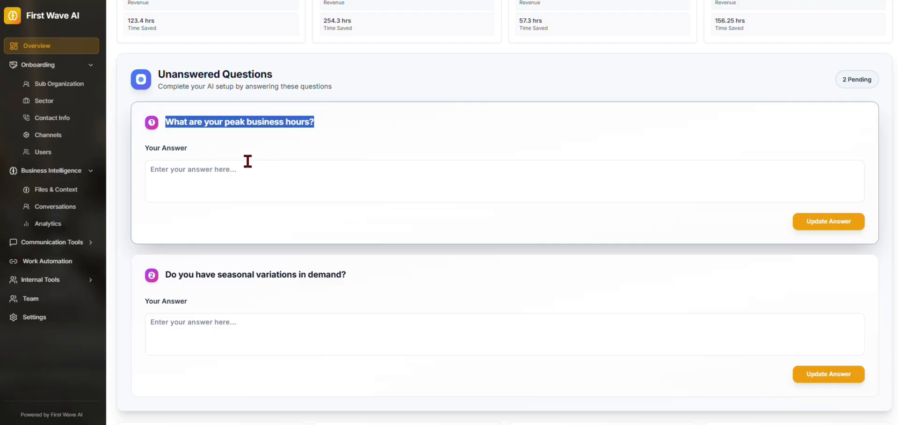
{"action": "scroll", "coordinate": [220, 187], "scroll_direction": "down", "scroll_amount": 4}
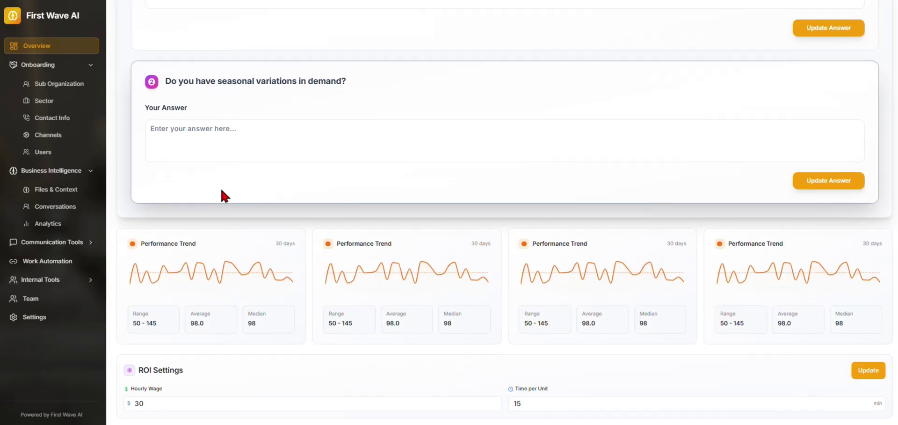
Step: Look through the onboarding pages in order: Sub Organization, Sector, Contact Info, Channels and Users
{"action": "left_click", "coordinate": [96, 84]}
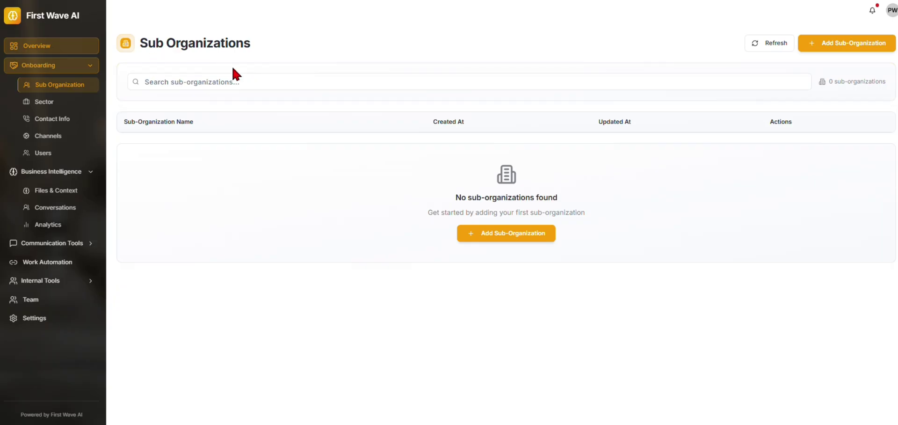
{"action": "left_click", "coordinate": [70, 86]}
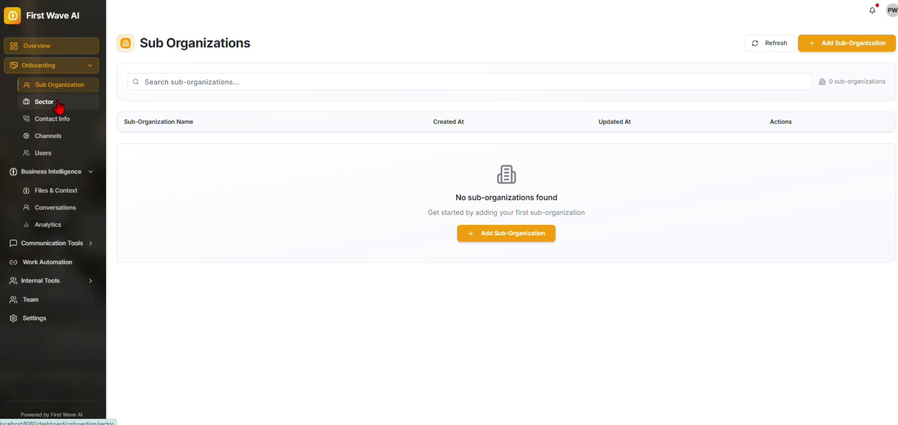
{"action": "left_click", "coordinate": [57, 102]}
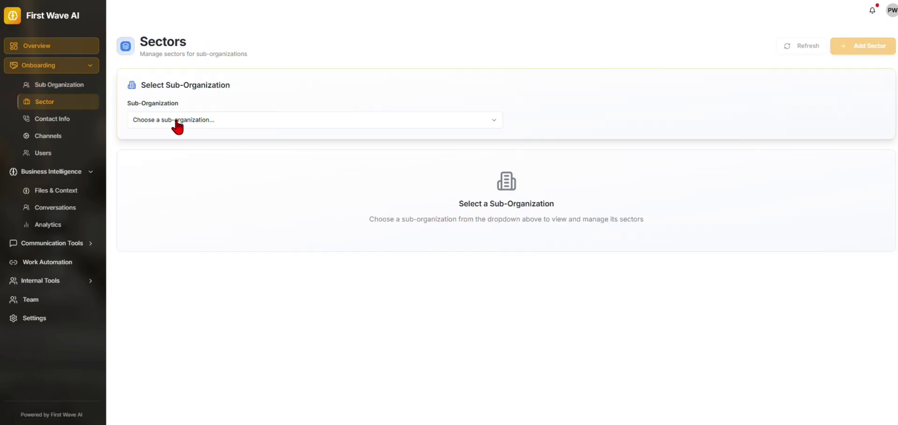
{"action": "left_click", "coordinate": [50, 122]}
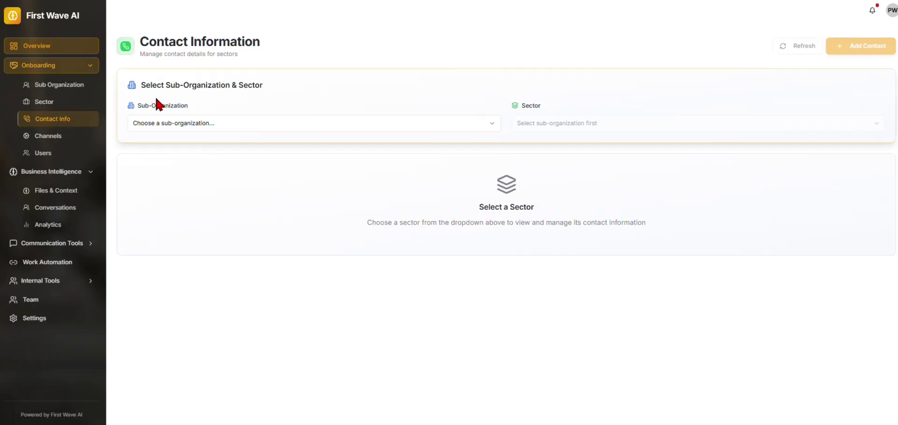
{"action": "left_click", "coordinate": [57, 138]}
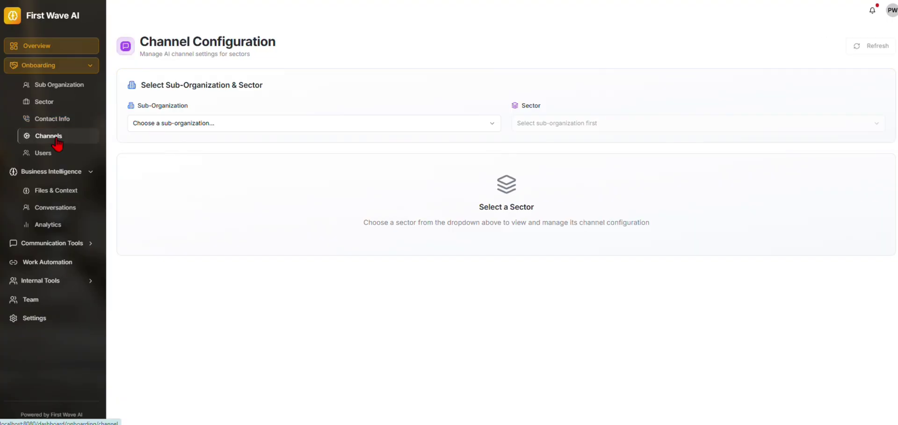
{"action": "left_click", "coordinate": [52, 156]}
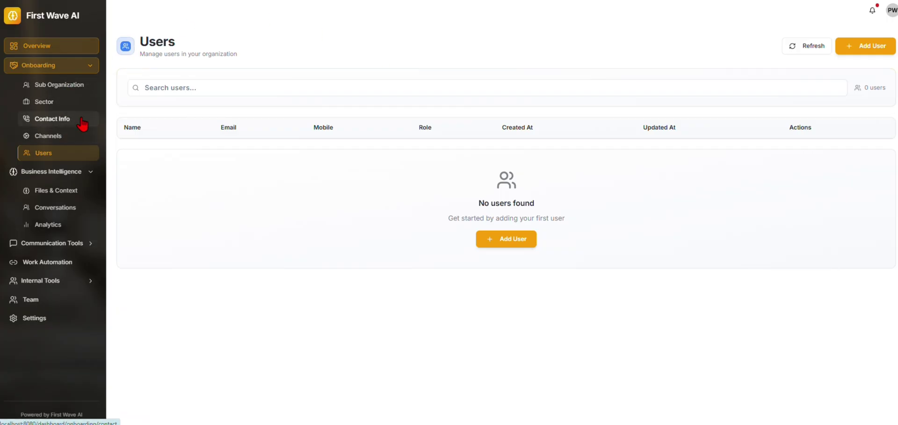
Step: Open Files & Context and examine the Files, Unanswered Questions and FAQ Library sections, returning to Unanswered Questions
{"action": "left_click", "coordinate": [45, 198]}
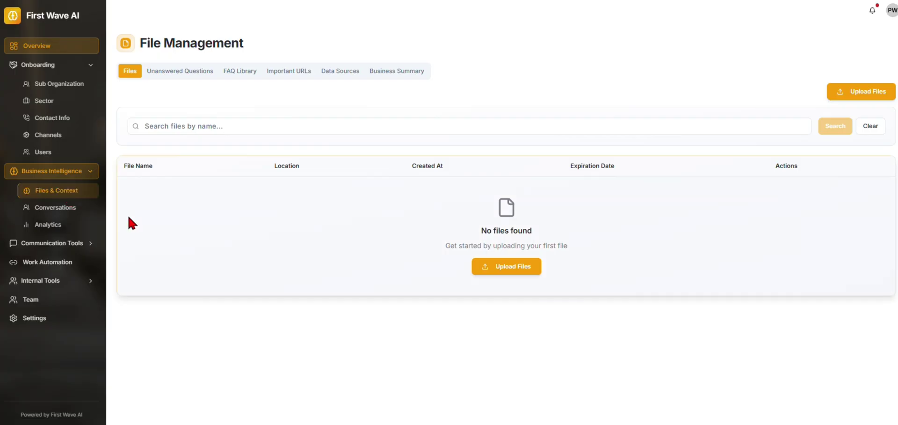
{"action": "left_click", "coordinate": [163, 74]}
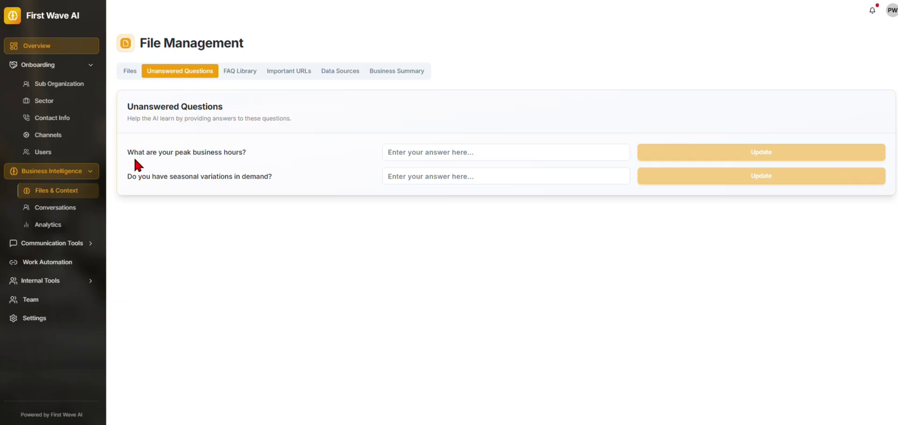
{"action": "left_click_drag", "start_coordinate": [128, 152], "coordinate": [267, 159]}
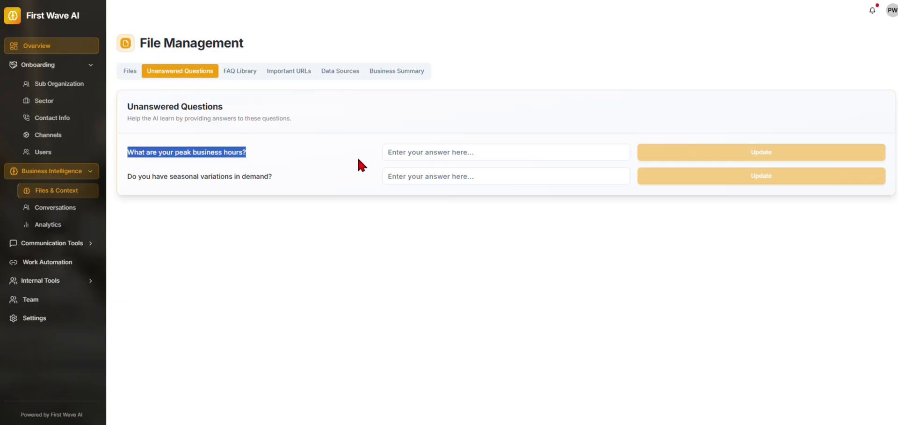
{"action": "left_click", "coordinate": [239, 75]}
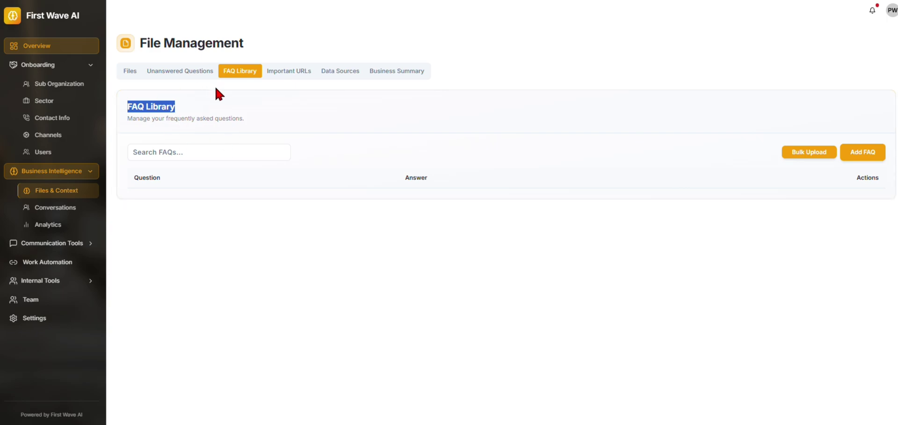
{"action": "left_click", "coordinate": [192, 71]}
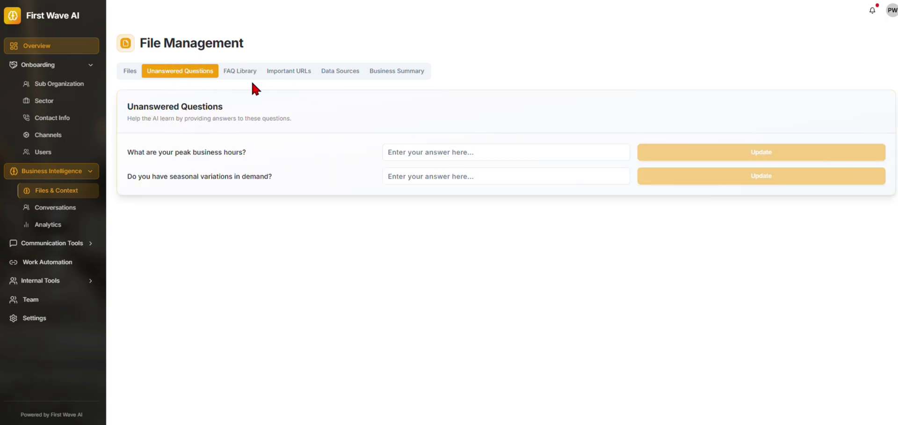
Step: View the Important URLs and Data Sources sections of File Management, and highlight the company details in Business Summary
{"action": "left_click", "coordinate": [289, 71]}
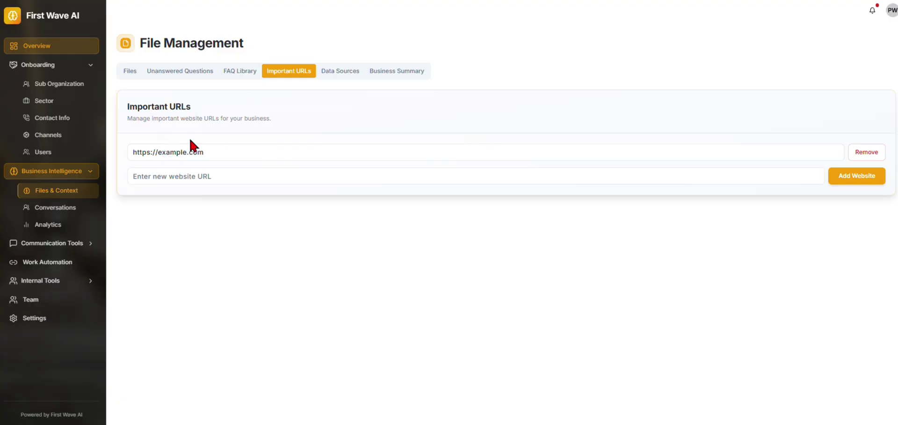
{"action": "left_click", "coordinate": [333, 78]}
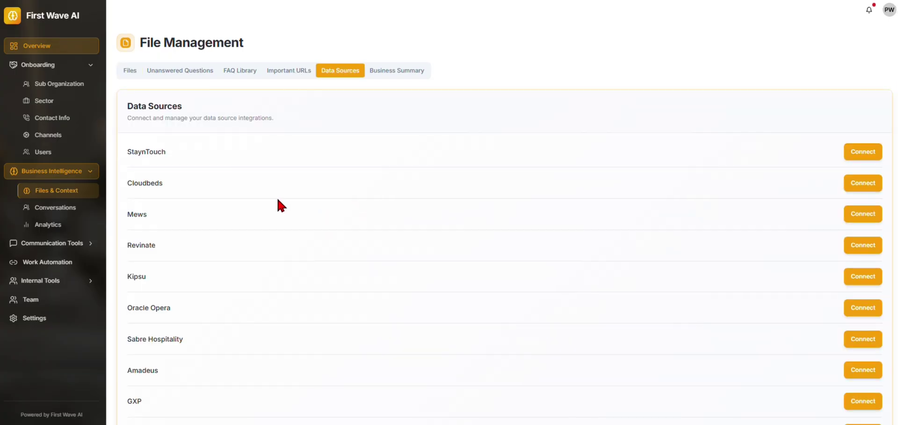
{"action": "scroll", "coordinate": [277, 201], "scroll_direction": "down", "scroll_amount": 1}
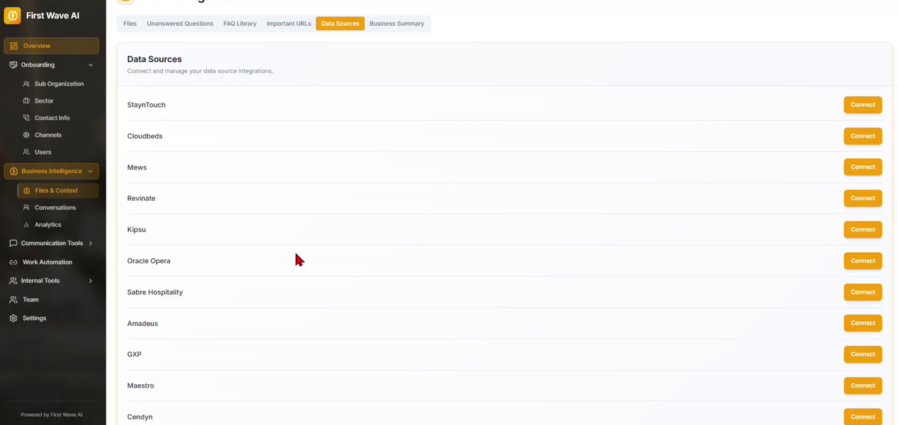
{"action": "left_click", "coordinate": [376, 27]}
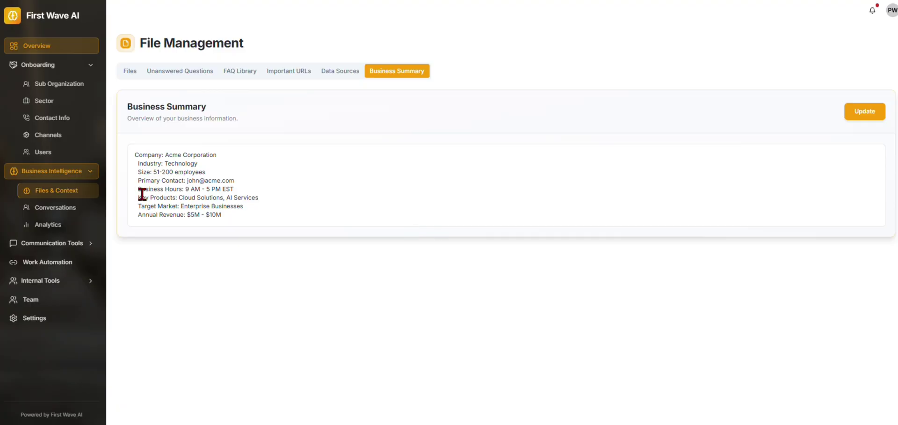
{"action": "left_click_drag", "start_coordinate": [135, 154], "coordinate": [241, 216]}
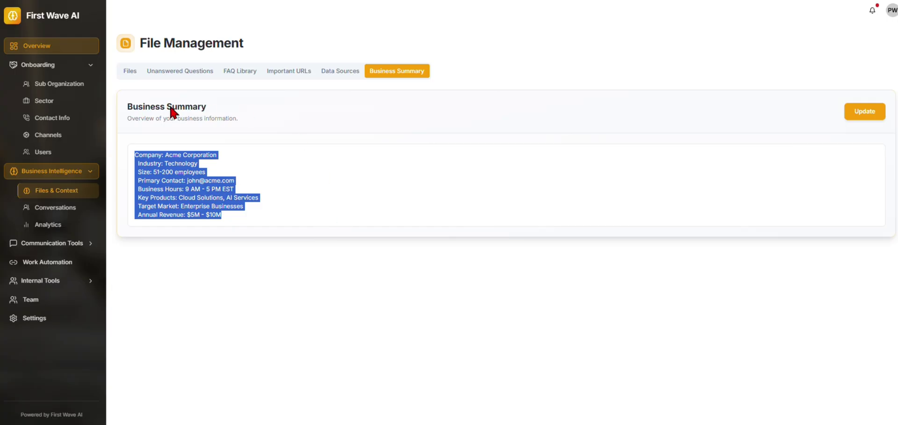
Step: Open the Conversations page and highlight the Keywords, Key Phrases, Sentiment and Ratings headings of the conversation analysis
{"action": "left_click", "coordinate": [51, 207]}
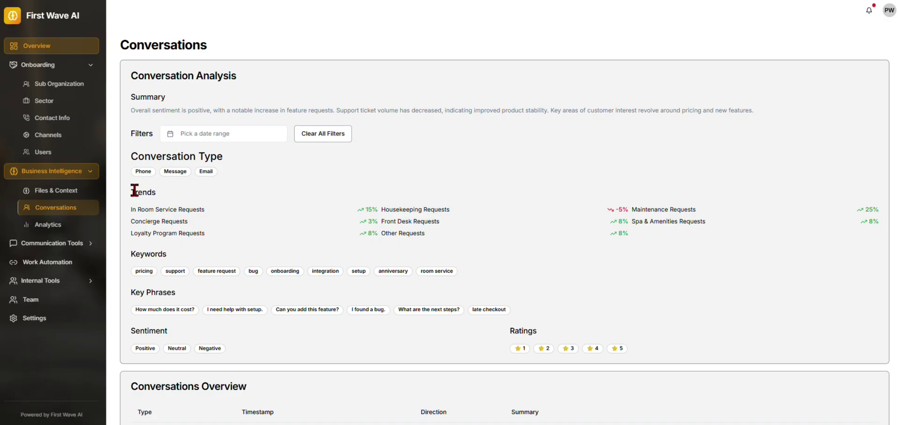
{"action": "double_click", "coordinate": [152, 253]}
{"action": "left_click_drag", "start_coordinate": [132, 292], "coordinate": [170, 294]}
{"action": "double_click", "coordinate": [156, 331]}
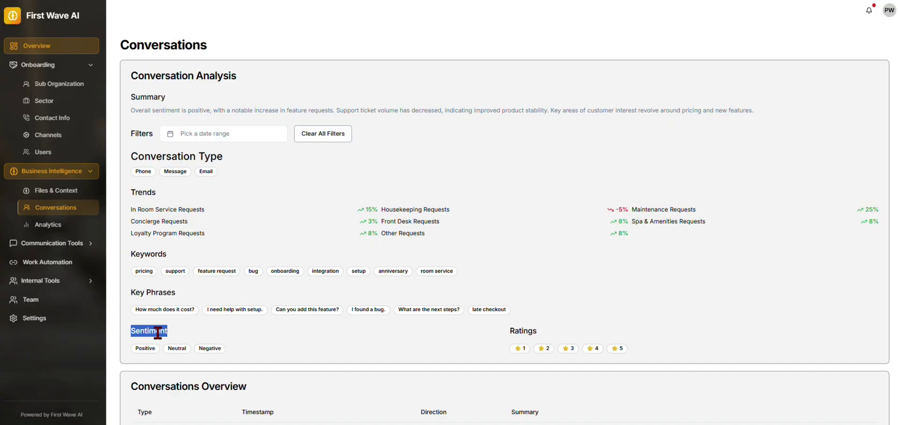
{"action": "double_click", "coordinate": [529, 330]}
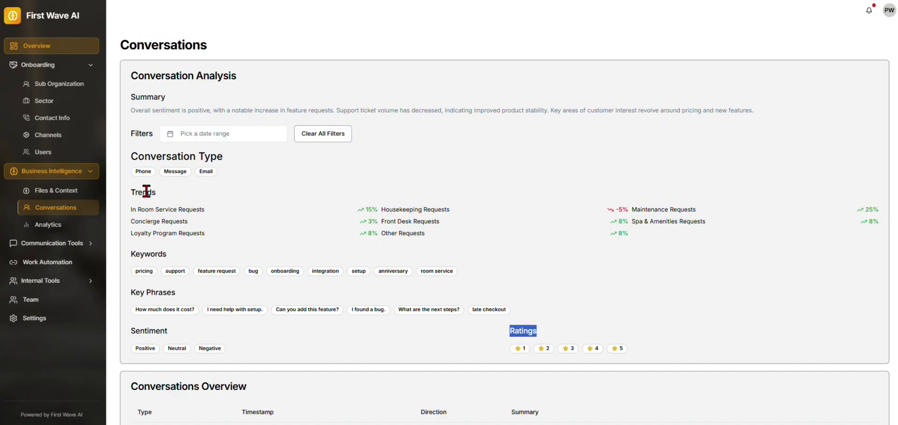
Step: Examine the request trends by highlighting the In Room Service, Concierge and Loyalty Program Requests entries
{"action": "left_click_drag", "start_coordinate": [131, 209], "coordinate": [221, 206]}
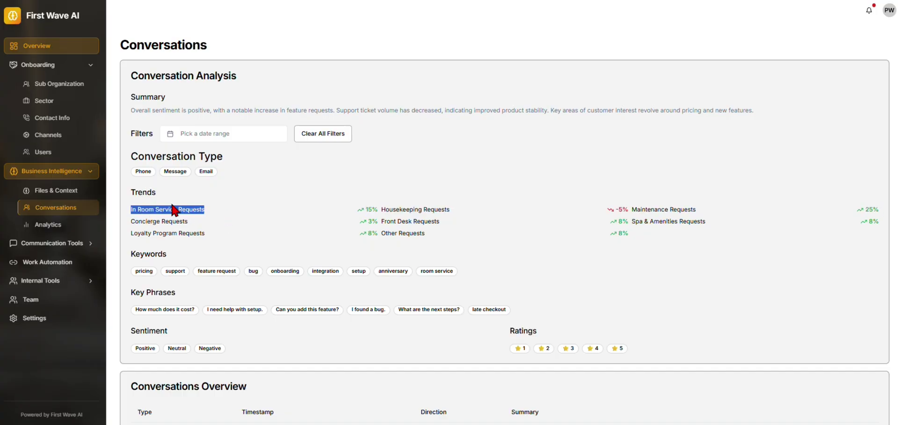
{"action": "double_click", "coordinate": [137, 220]}
{"action": "left_click_drag", "start_coordinate": [136, 221], "coordinate": [209, 238]}
{"action": "double_click", "coordinate": [136, 232]}
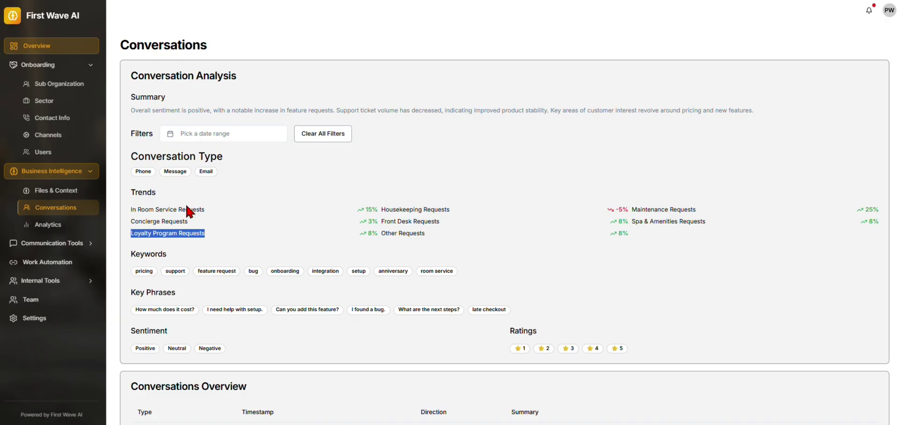
Step: Go over the analysis filters below Trends, highlighting Keywords, Phrases, Sentiment and Ratings one after another
{"action": "scroll", "coordinate": [237, 216], "scroll_direction": "down", "scroll_amount": 1}
{"action": "double_click", "coordinate": [145, 206]}
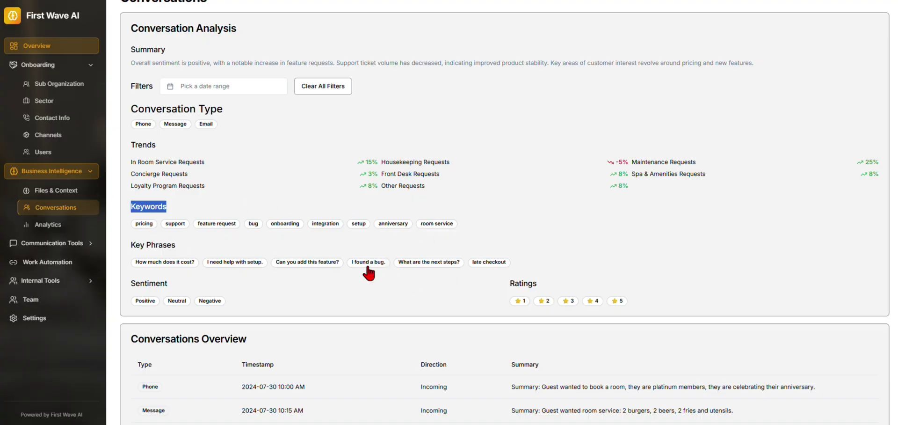
{"action": "double_click", "coordinate": [147, 248]}
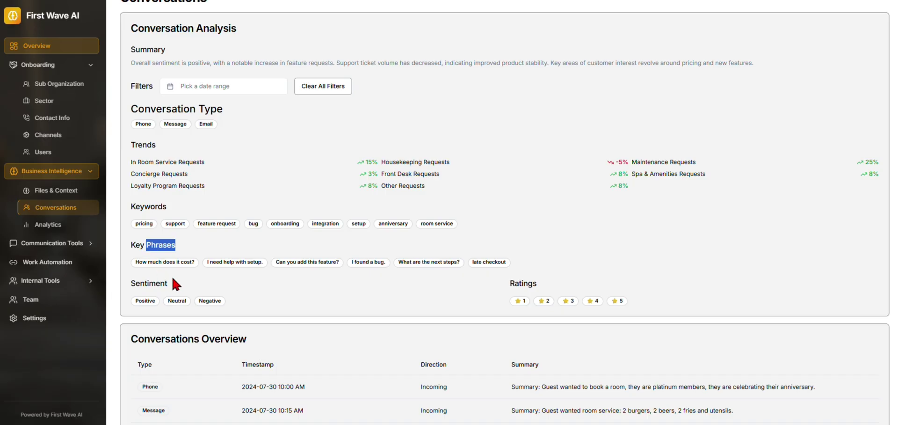
{"action": "double_click", "coordinate": [157, 284]}
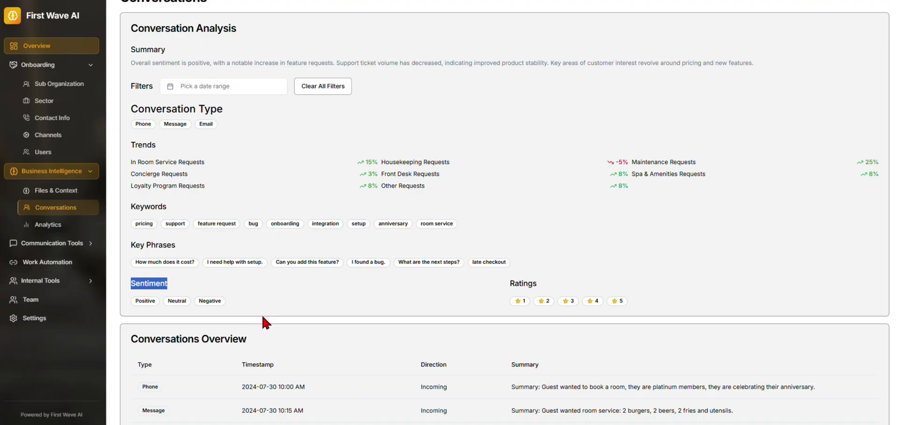
{"action": "double_click", "coordinate": [523, 283]}
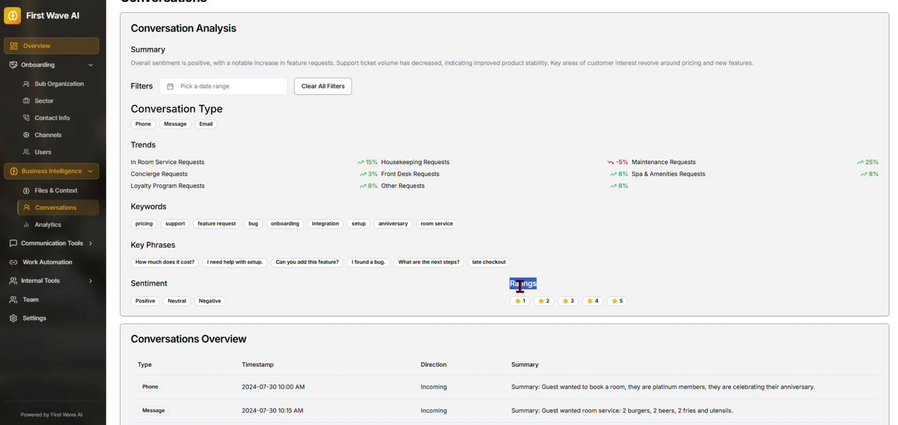
Step: Read through the Conversations Overview table and highlight the Guest Directory heading below it
{"action": "scroll", "coordinate": [363, 217], "scroll_direction": "down", "scroll_amount": 5}
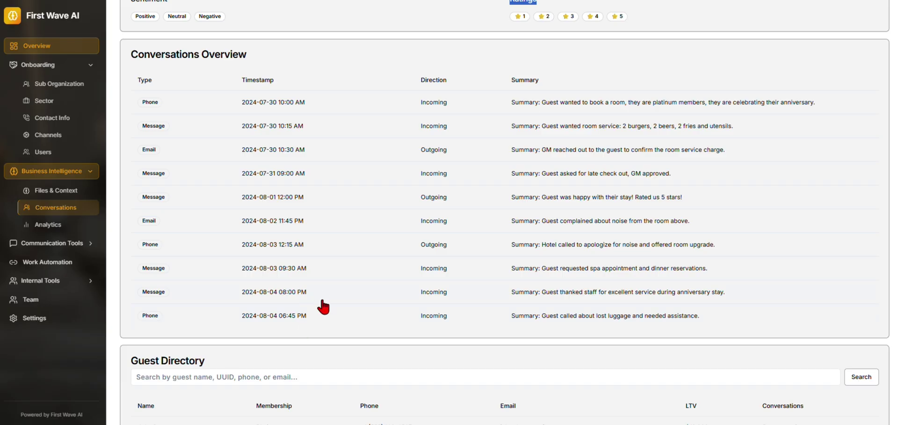
{"action": "scroll", "coordinate": [175, 281], "scroll_direction": "down", "scroll_amount": 2}
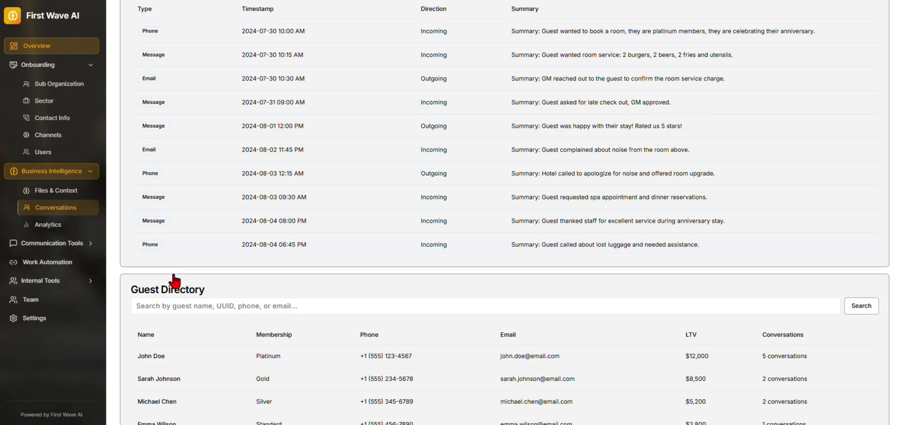
{"action": "scroll", "coordinate": [175, 273], "scroll_direction": "down", "scroll_amount": 3}
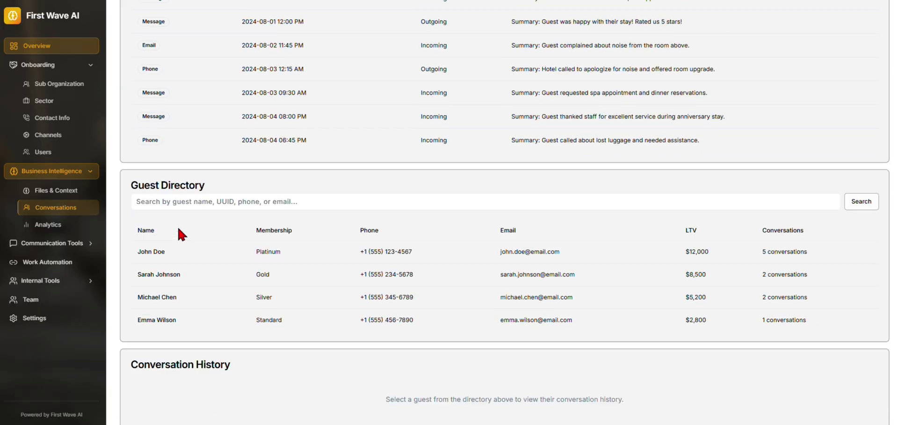
{"action": "left_click_drag", "start_coordinate": [132, 133], "coordinate": [220, 129]}
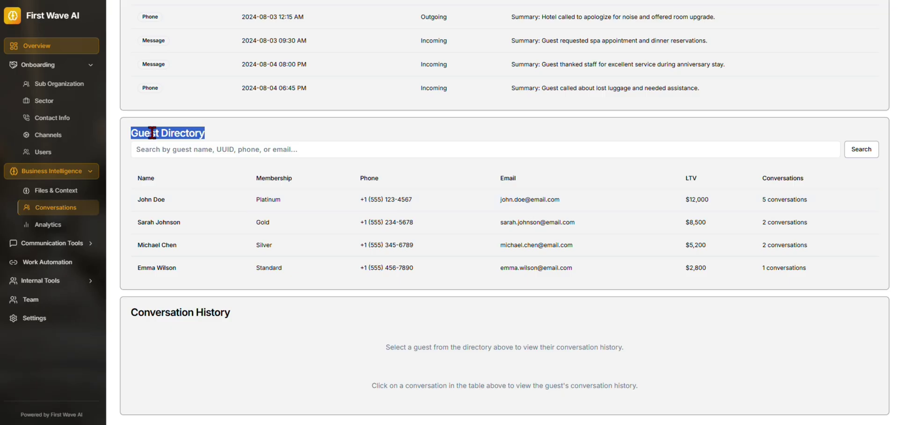
Step: Open the Platinum guest's conversation history from the Guest Directory and highlight Membership in the guest details
{"action": "left_click", "coordinate": [157, 201]}
{"action": "scroll", "coordinate": [274, 176], "scroll_direction": "down", "scroll_amount": 6}
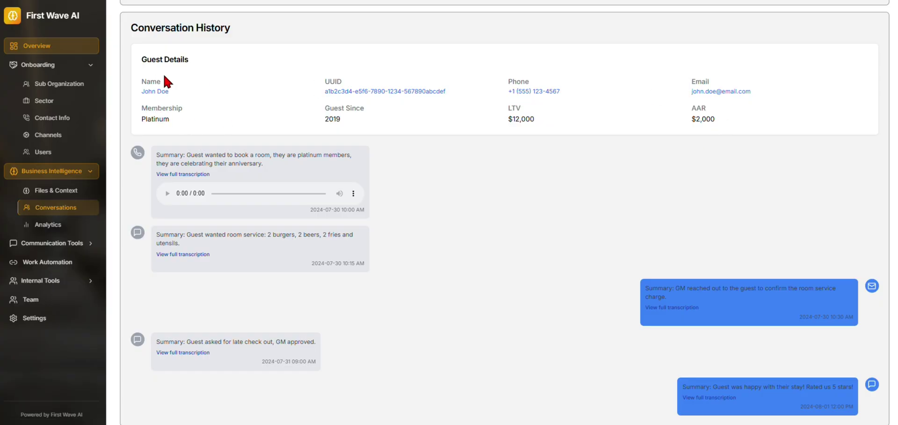
{"action": "double_click", "coordinate": [149, 104]}
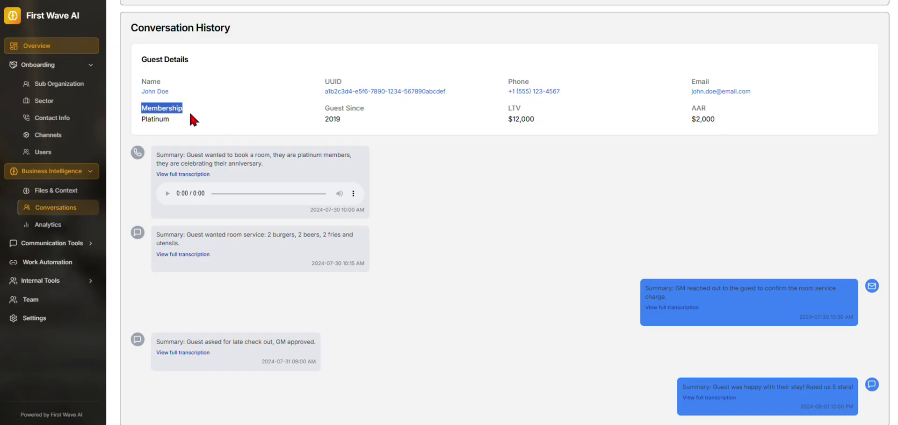
{"action": "scroll", "coordinate": [136, 140], "scroll_direction": "down", "scroll_amount": 1}
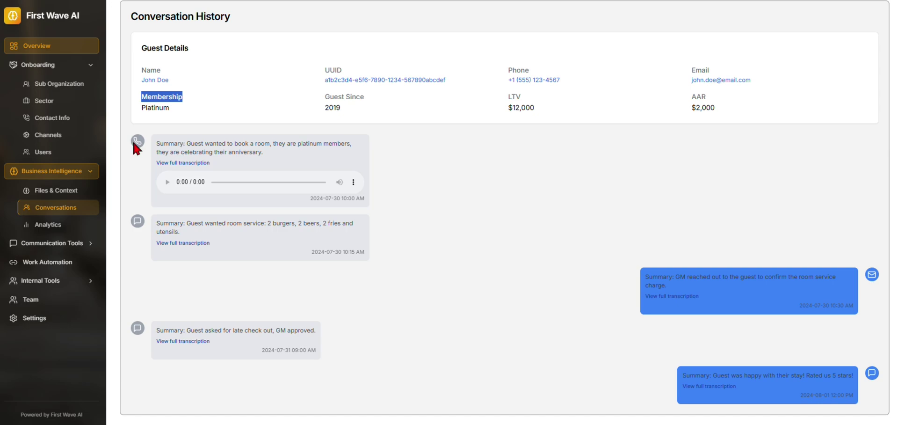
Step: Highlight the room-booking phone call summary and view its full transcription, closing it when done
{"action": "left_click_drag", "start_coordinate": [157, 146], "coordinate": [294, 158]}
{"action": "left_click", "coordinate": [184, 163]}
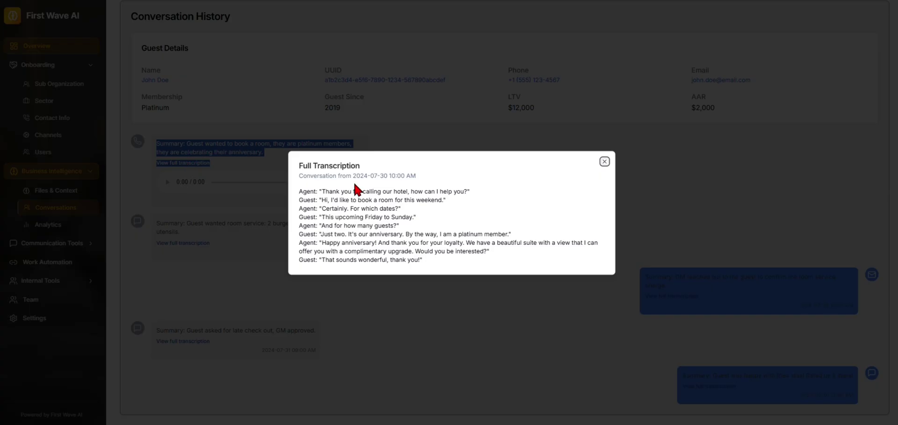
{"action": "left_click", "coordinate": [604, 161]}
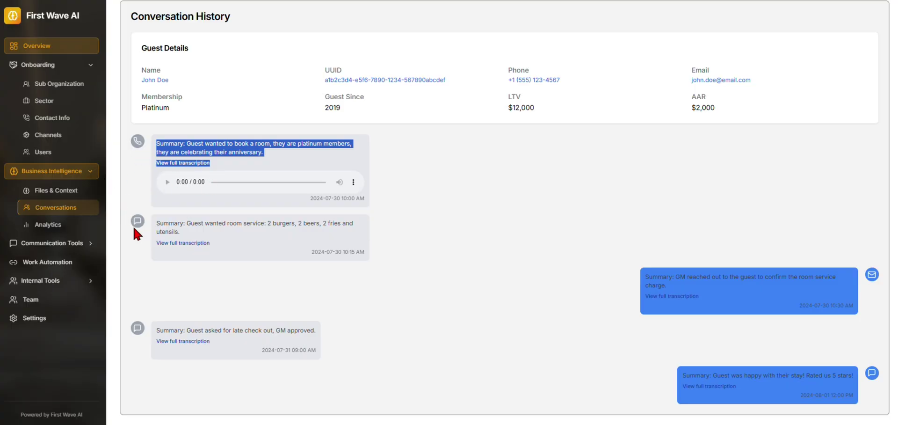
Step: Highlight the conversation summaries about the room service charge, the late check out and the 5-star rating
{"action": "left_click_drag", "start_coordinate": [840, 289], "coordinate": [620, 281]}
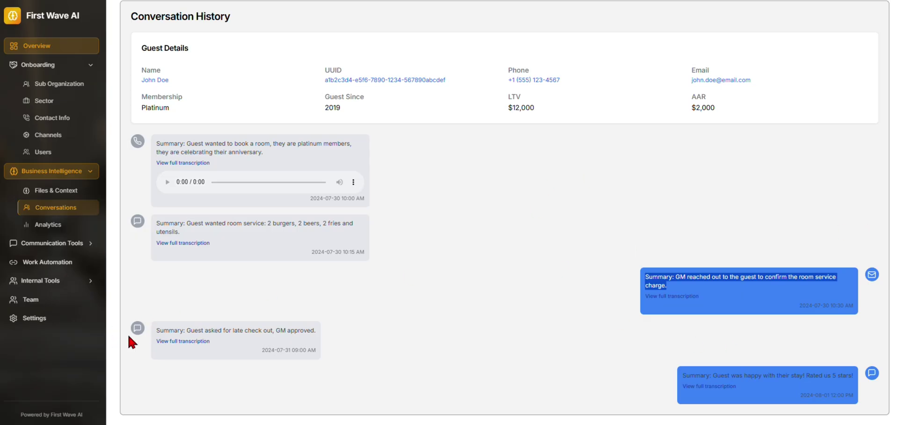
{"action": "left_click", "coordinate": [150, 327]}
{"action": "left_click_drag", "start_coordinate": [168, 330], "coordinate": [317, 332]}
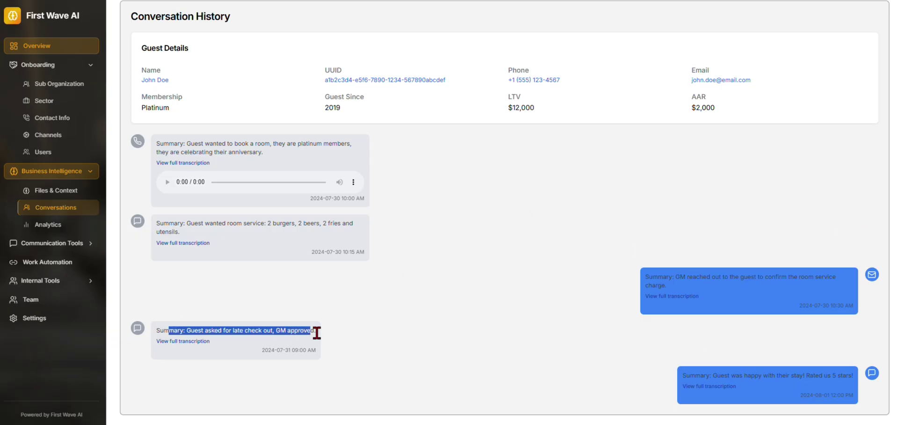
{"action": "triple_click", "coordinate": [698, 377]}
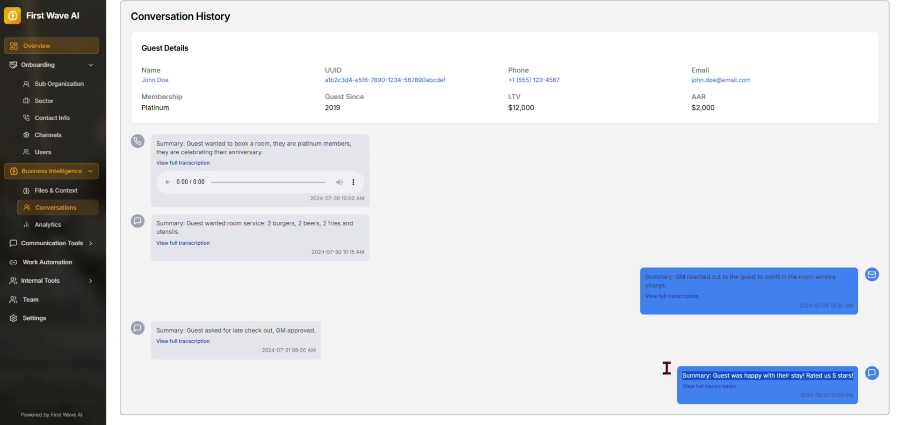
Step: View and close the full transcriptions of the room service order, the charge confirmation and the late check out conversations
{"action": "left_click", "coordinate": [174, 242]}
{"action": "left_click", "coordinate": [604, 174]}
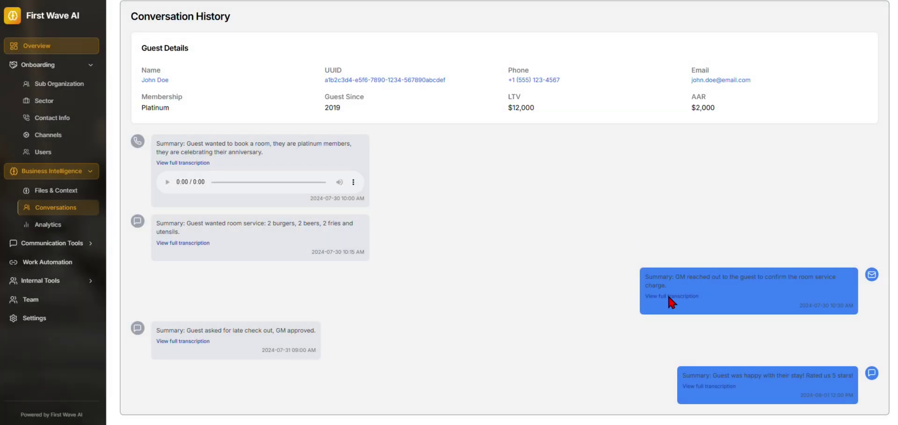
{"action": "left_click", "coordinate": [654, 296]}
{"action": "left_click", "coordinate": [604, 157]}
{"action": "left_click", "coordinate": [182, 342]}
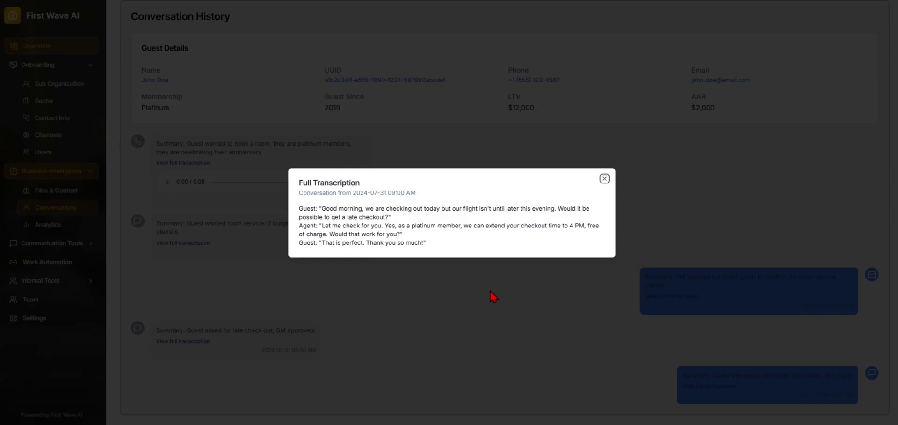
{"action": "left_click", "coordinate": [604, 178]}
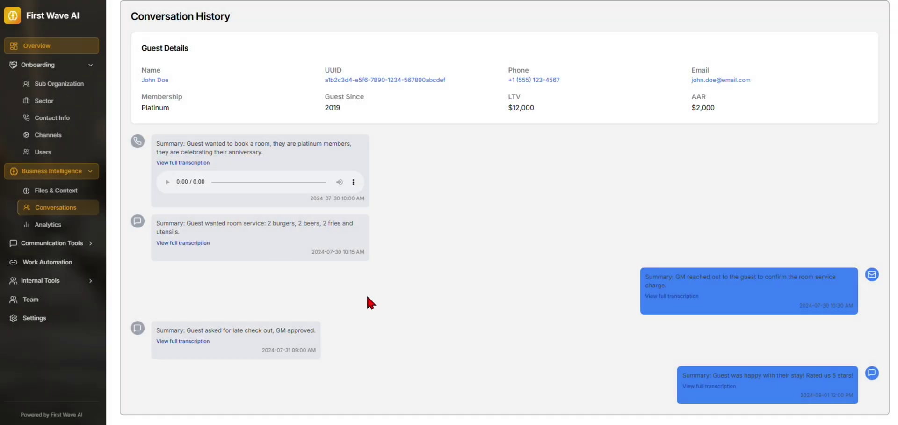
Step: Open the Analytics page to review the real-time conversation metrics
{"action": "scroll", "coordinate": [367, 302], "scroll_direction": "up", "scroll_amount": 1}
{"action": "scroll", "coordinate": [373, 303], "scroll_direction": "down", "scroll_amount": 1}
{"action": "left_click", "coordinate": [28, 225]}
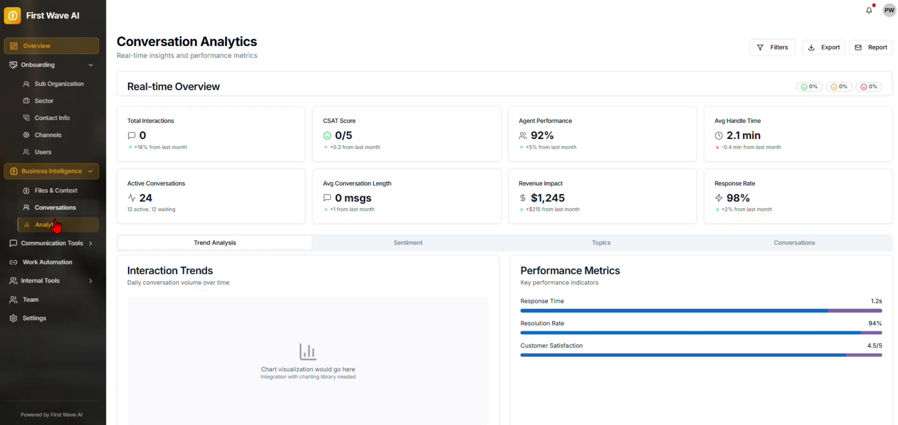
Step: Go through the Communication Tools pages in order, from Inbound Phone and Outbound Phone to Webchats, Text Messages, Emails and Spam Blocker
{"action": "left_click", "coordinate": [55, 242]}
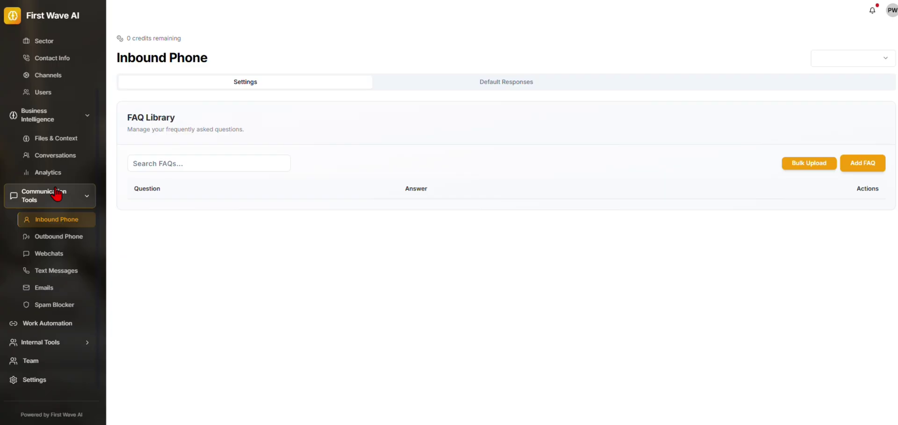
{"action": "left_click", "coordinate": [55, 238]}
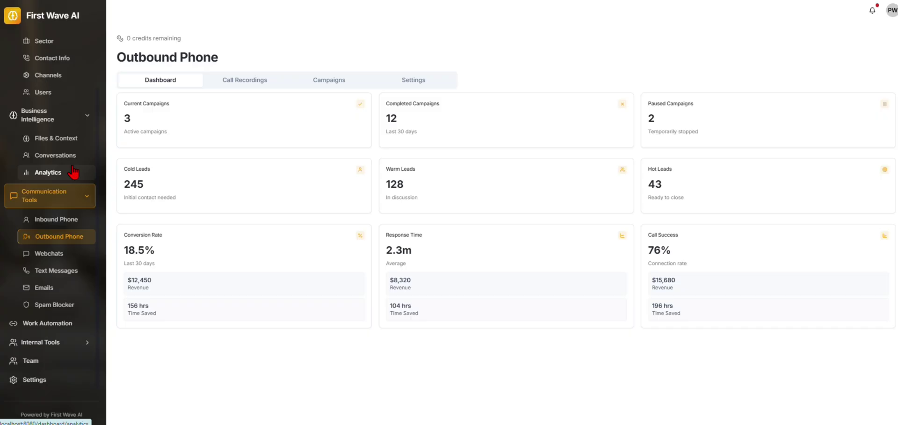
{"action": "left_click", "coordinate": [56, 252]}
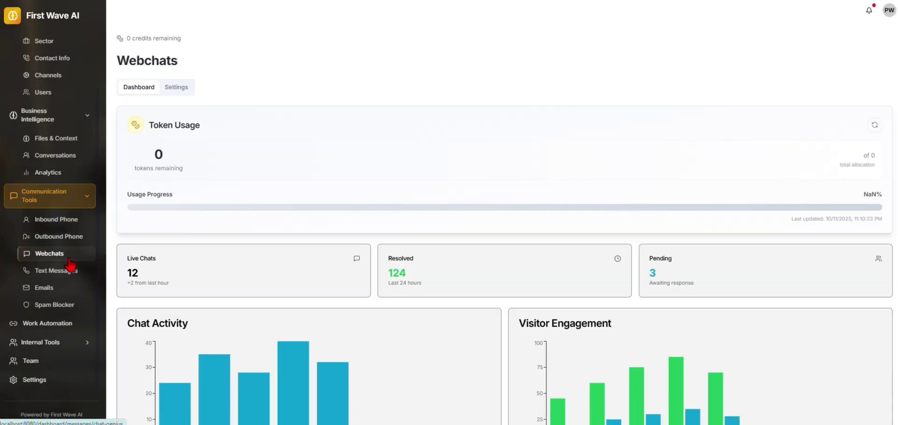
{"action": "left_click", "coordinate": [45, 273]}
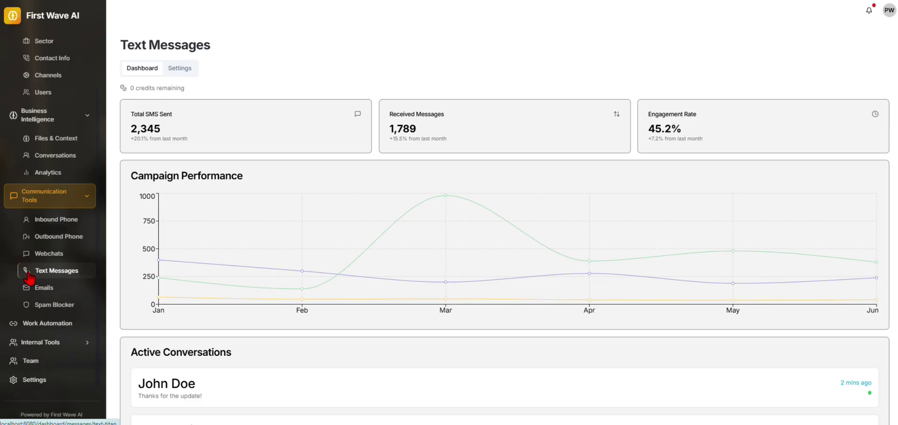
{"action": "left_click", "coordinate": [30, 286]}
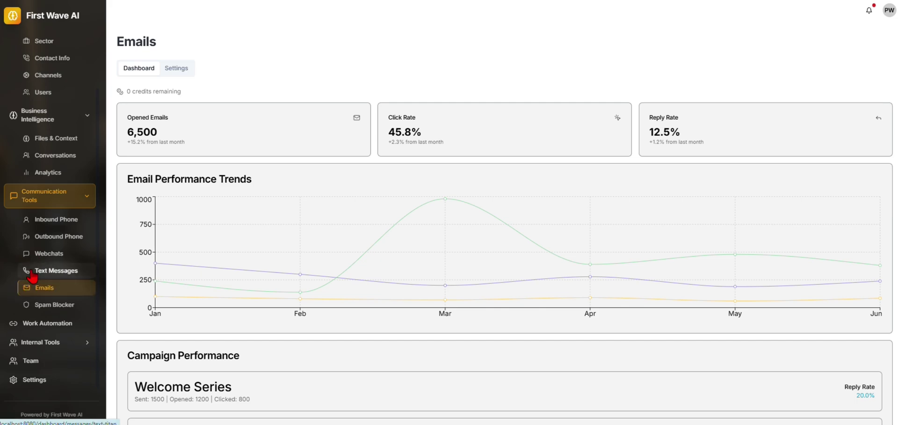
{"action": "left_click", "coordinate": [56, 304]}
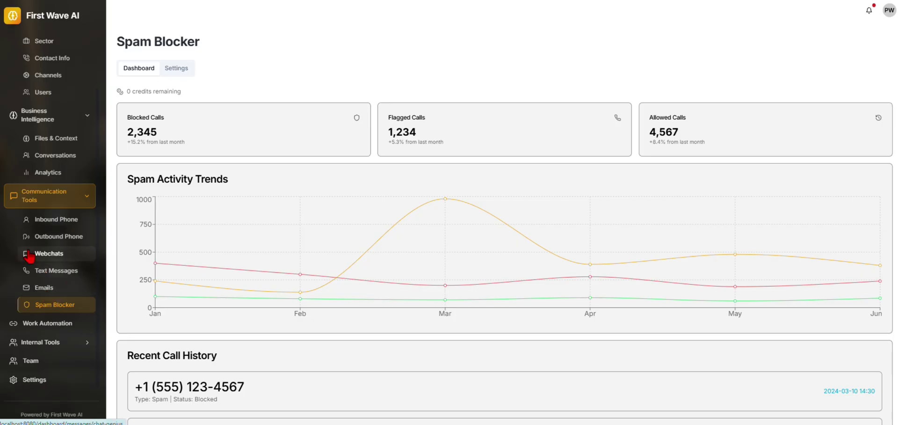
Step: View the Work Automation dashboard, then look at the AI Chats and Trainer pages of Internal Tools, ending on AI Chats
{"action": "left_click", "coordinate": [47, 323]}
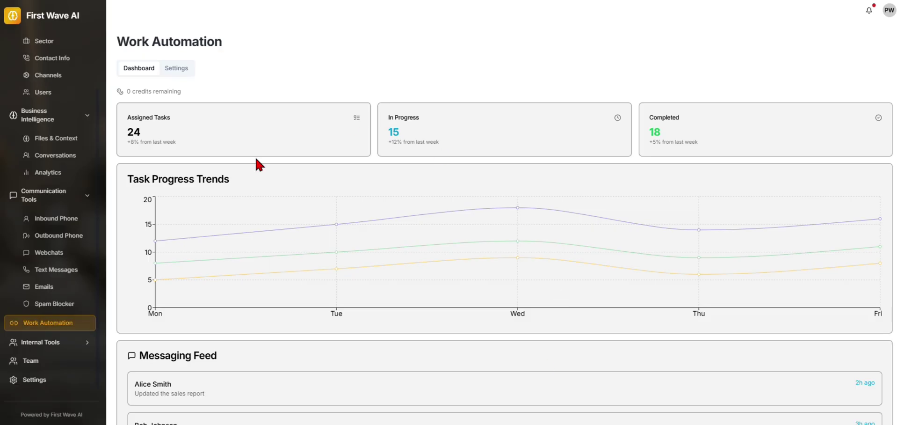
{"action": "left_click", "coordinate": [43, 343]}
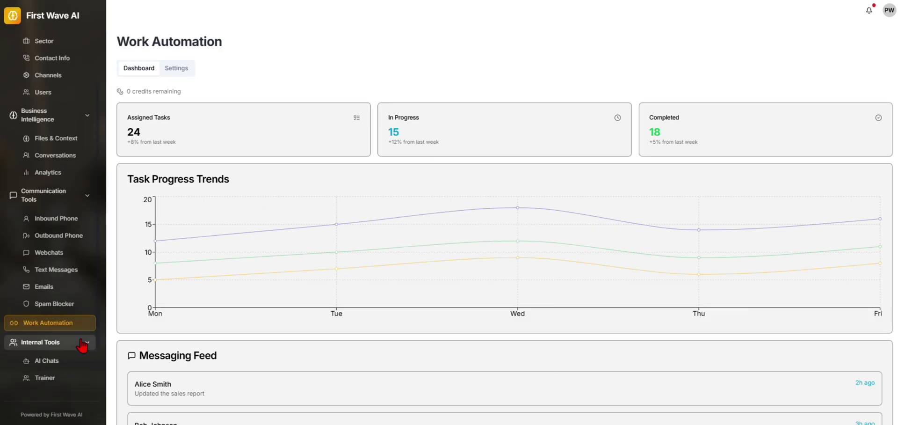
{"action": "scroll", "coordinate": [42, 336], "scroll_direction": "down", "scroll_amount": 1}
{"action": "left_click", "coordinate": [39, 309]}
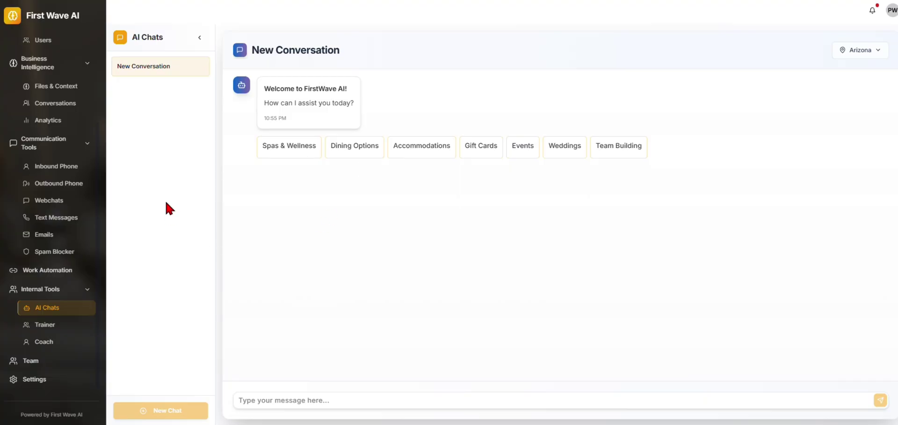
{"action": "left_click", "coordinate": [45, 324]}
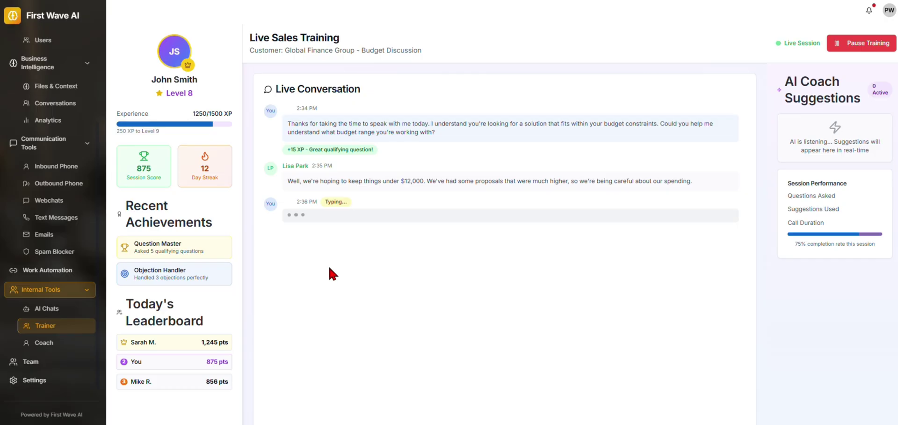
{"action": "left_click", "coordinate": [66, 308]}
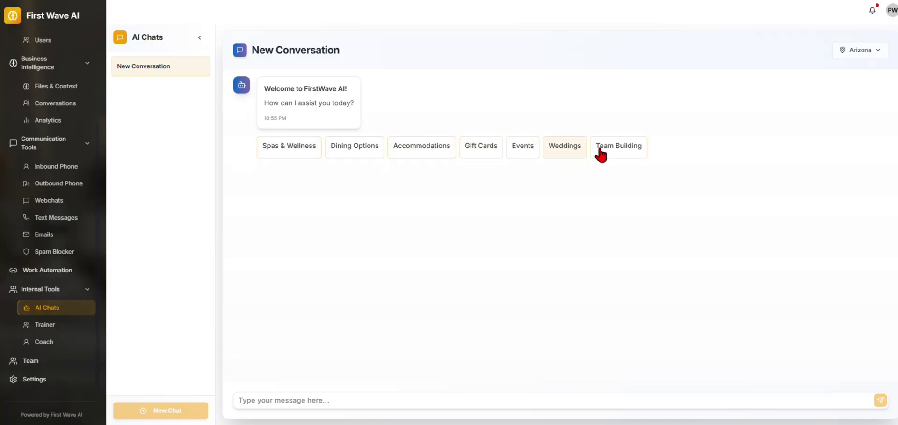
Step: Return to the Trainer page and highlight the AI coach suggestion about the unique value proposition
{"action": "left_click", "coordinate": [68, 327]}
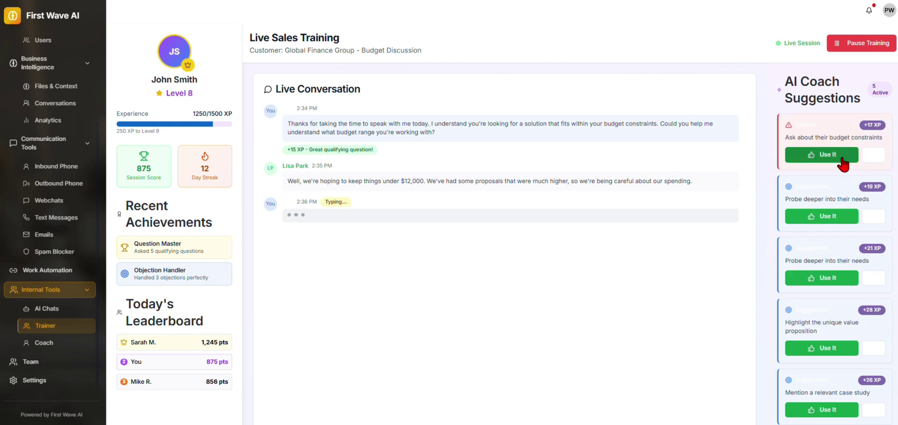
{"action": "scroll", "coordinate": [817, 284], "scroll_direction": "down", "scroll_amount": 1}
{"action": "double_click", "coordinate": [814, 276]}
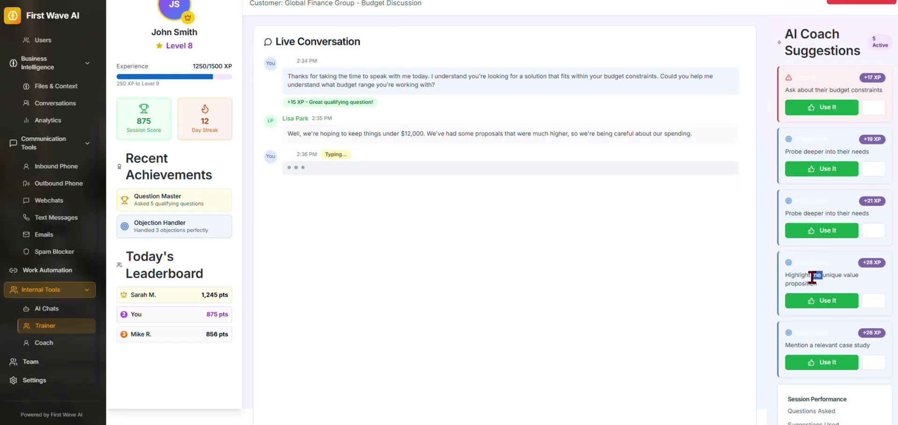
{"action": "triple_click", "coordinate": [813, 277]}
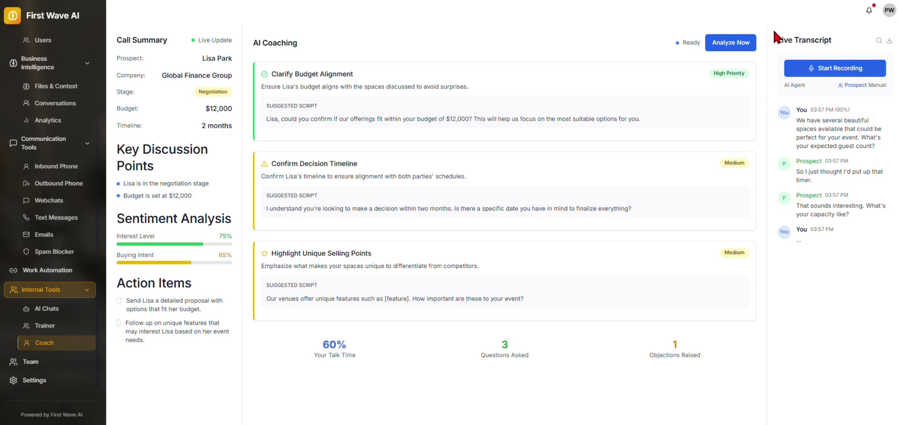
Step: Highlight the Coach page's Live Transcript, followed by the whole summary column and the Call Summary block alone
{"action": "left_click_drag", "start_coordinate": [777, 35], "coordinate": [836, 232]}
{"action": "left_click", "coordinate": [592, 37]}
{"action": "left_click_drag", "start_coordinate": [115, 37], "coordinate": [234, 341]}
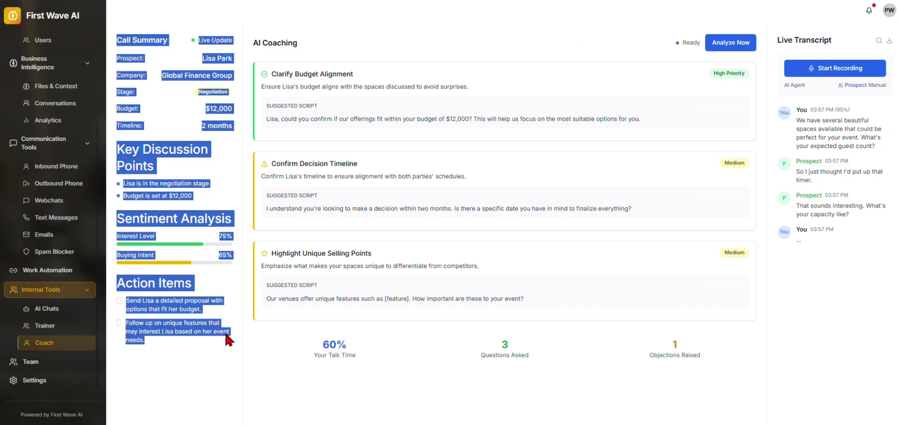
{"action": "left_click", "coordinate": [143, 37]}
{"action": "left_click_drag", "start_coordinate": [116, 37], "coordinate": [231, 127]}
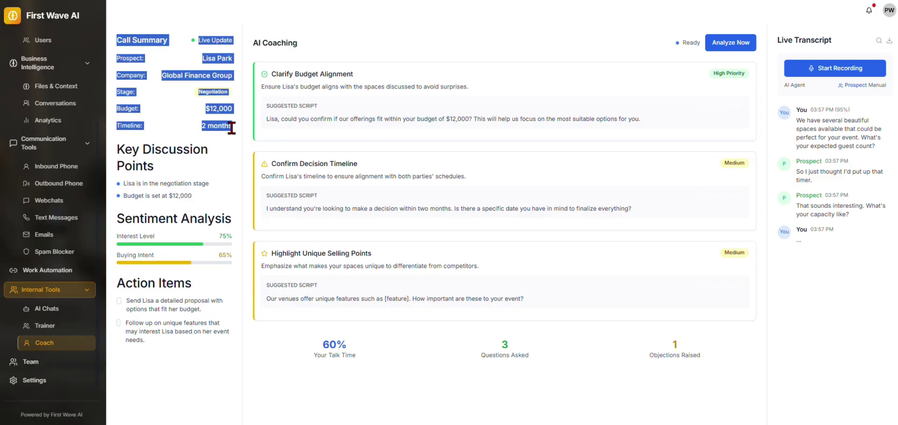
{"action": "left_click", "coordinate": [235, 132]}
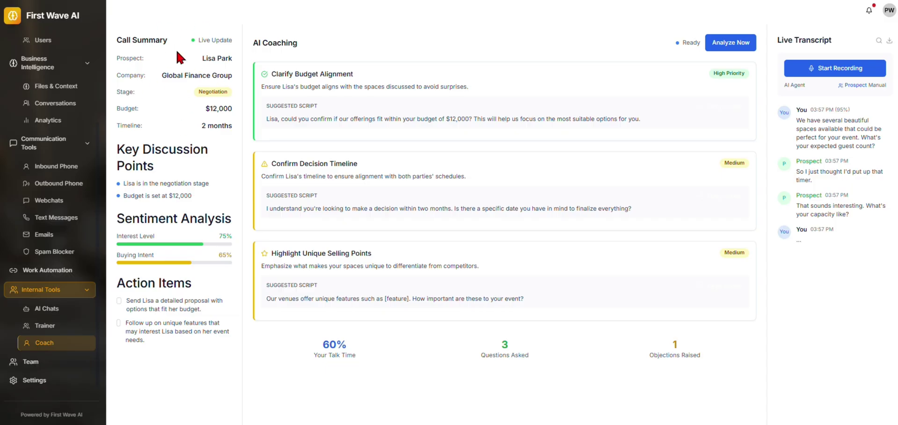
Step: Highlight the prospect, company and timeline details in the Call Summary one after another
{"action": "left_click_drag", "start_coordinate": [115, 41], "coordinate": [227, 64]}
{"action": "left_click_drag", "start_coordinate": [162, 75], "coordinate": [231, 76]}
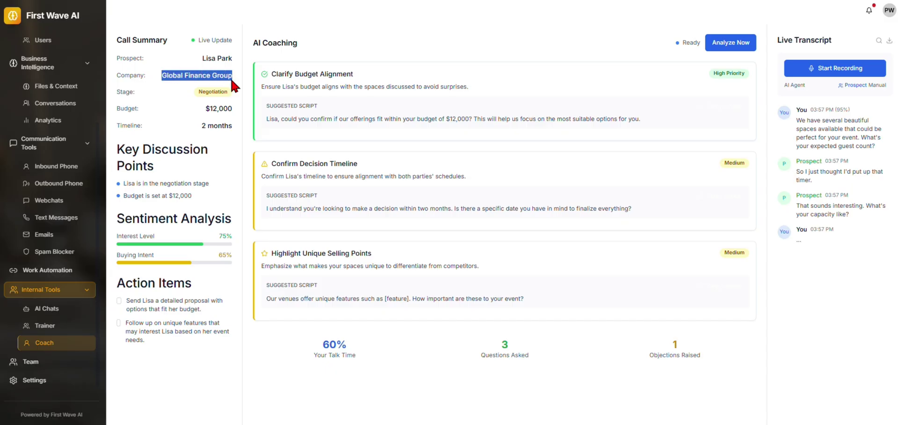
{"action": "left_click_drag", "start_coordinate": [205, 109], "coordinate": [242, 135]}
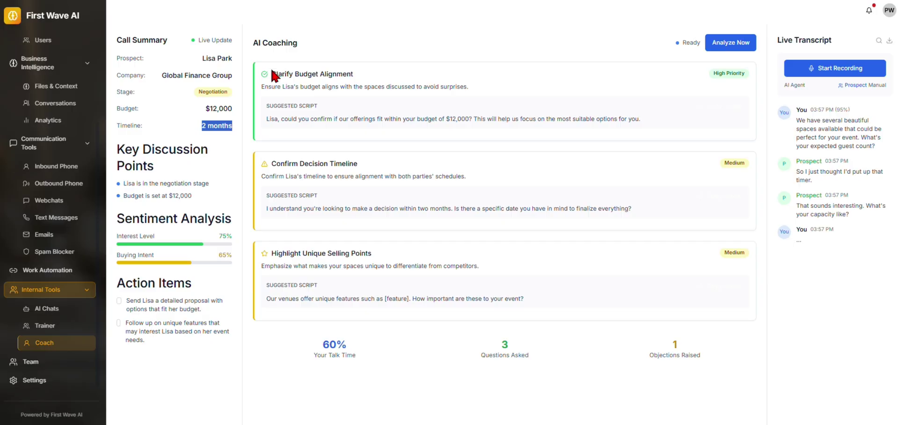
Step: Highlight the title, description and suggested script of the Clarify Budget Alignment coaching card in turn
{"action": "left_click_drag", "start_coordinate": [270, 74], "coordinate": [354, 77]}
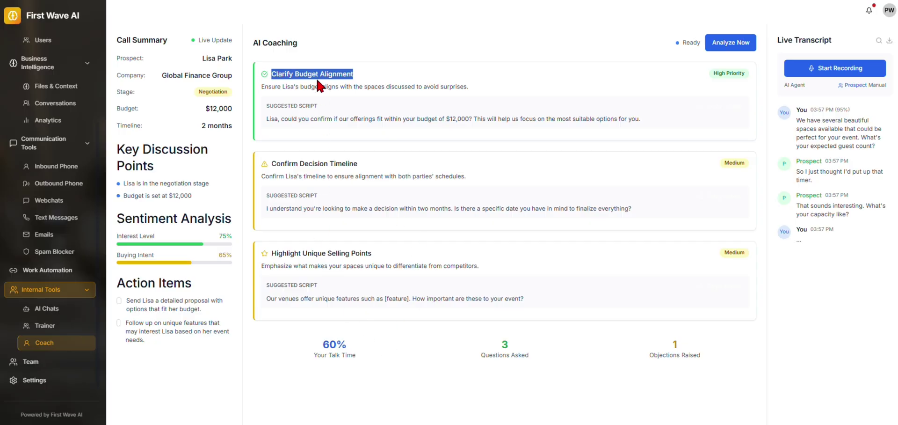
{"action": "left_click", "coordinate": [381, 71]}
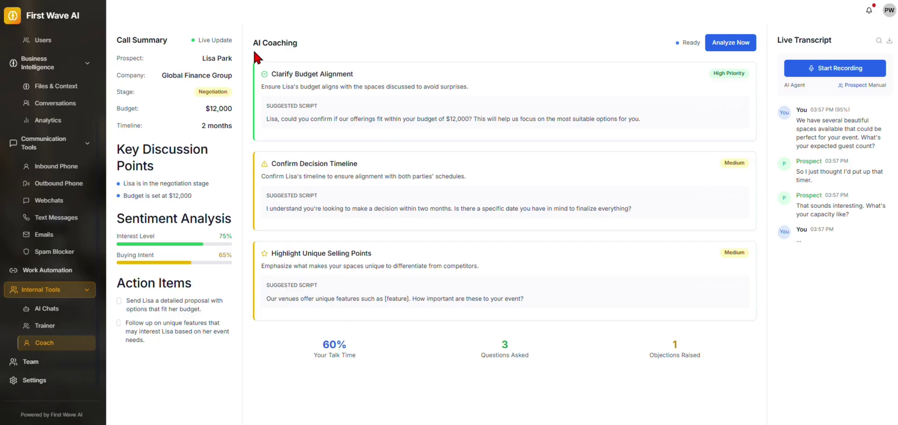
{"action": "double_click", "coordinate": [275, 87]}
{"action": "triple_click", "coordinate": [275, 87]}
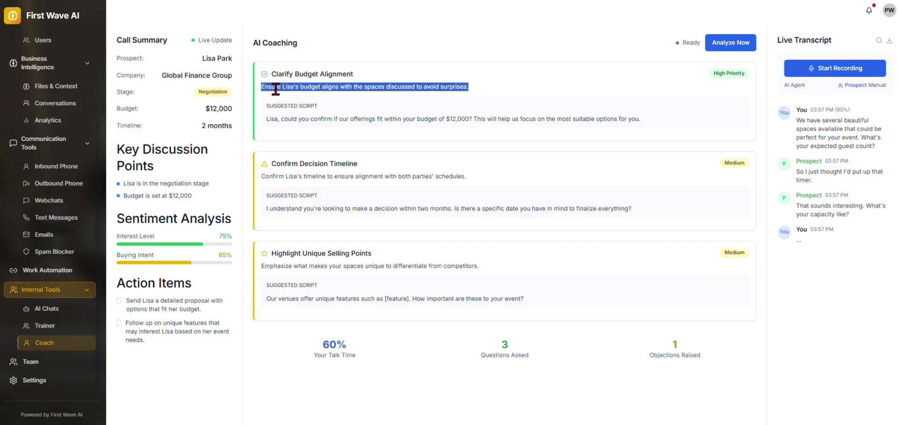
{"action": "triple_click", "coordinate": [290, 120]}
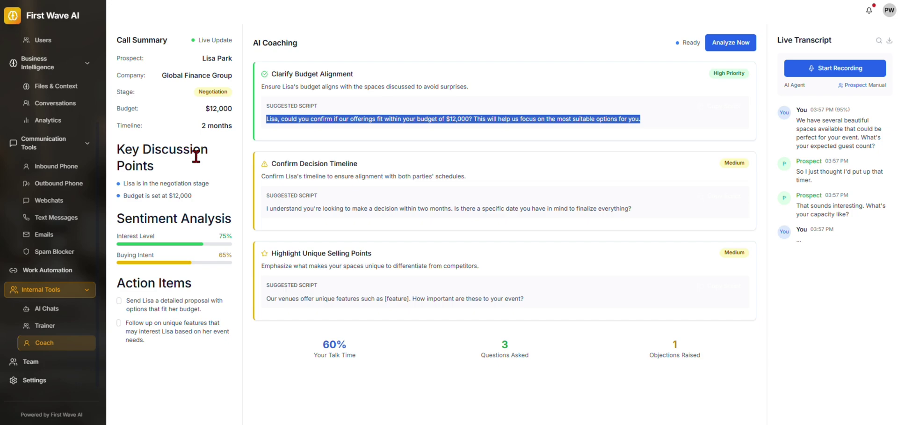
Step: Highlight the Action Items heading below the Sentiment Analysis
{"action": "left_click_drag", "start_coordinate": [117, 283], "coordinate": [276, 273]}
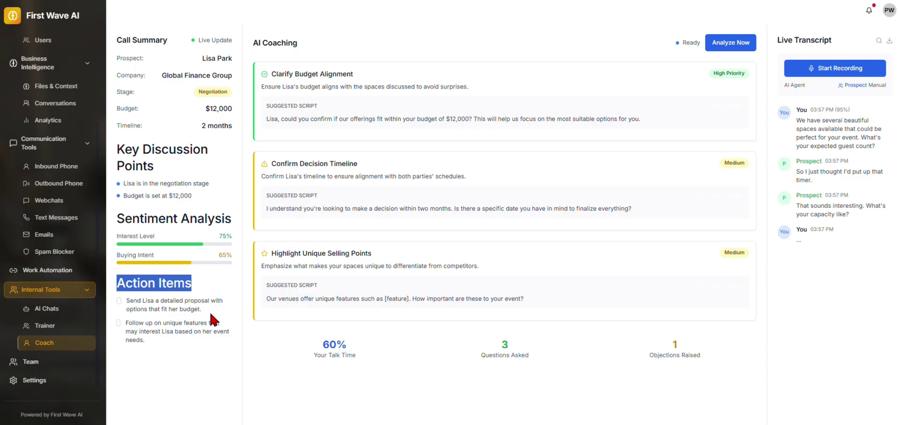
{"action": "mouse_move", "coordinate": [118, 283]}
{"action": "left_mouse_down"}
{"action": "mouse_move", "coordinate": [199, 283]}
{"action": "mouse_move", "coordinate": [117, 283]}
{"action": "left_mouse_up"}
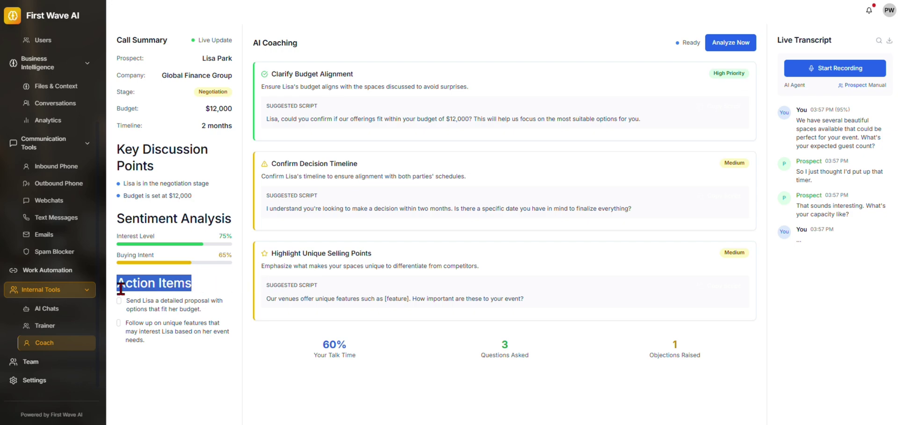